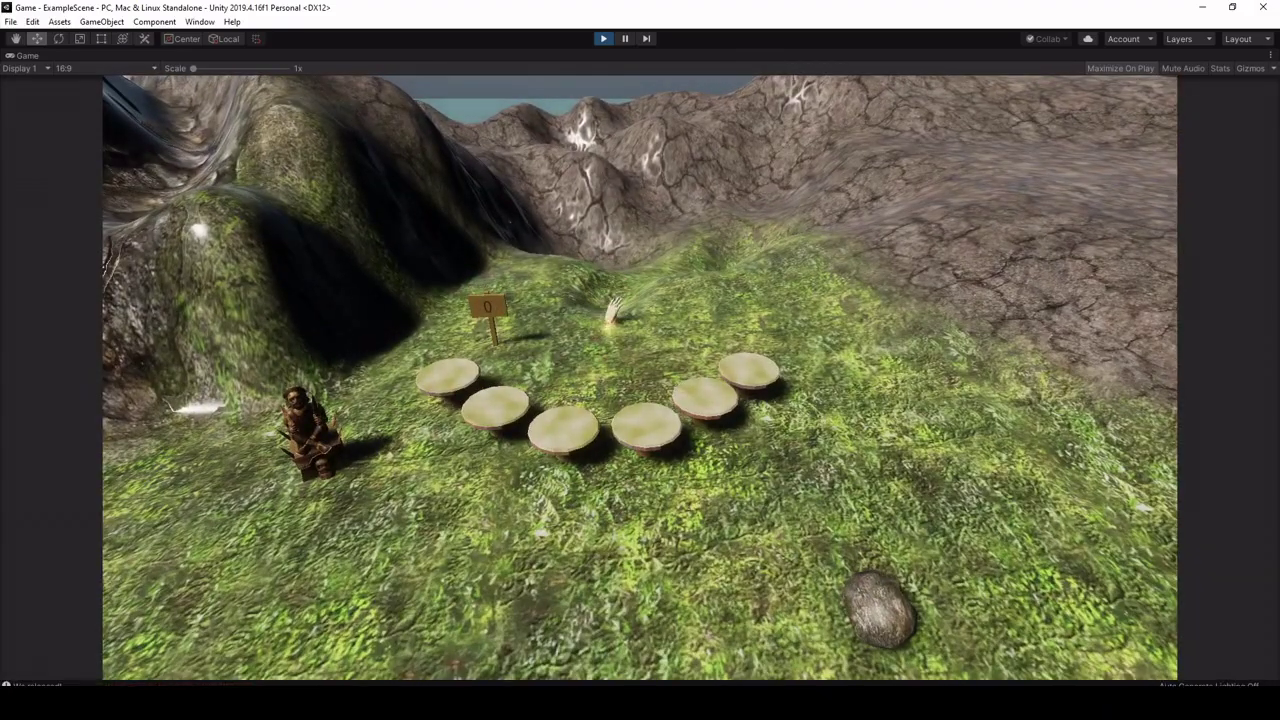
scroll(605, 437, "up", 3)
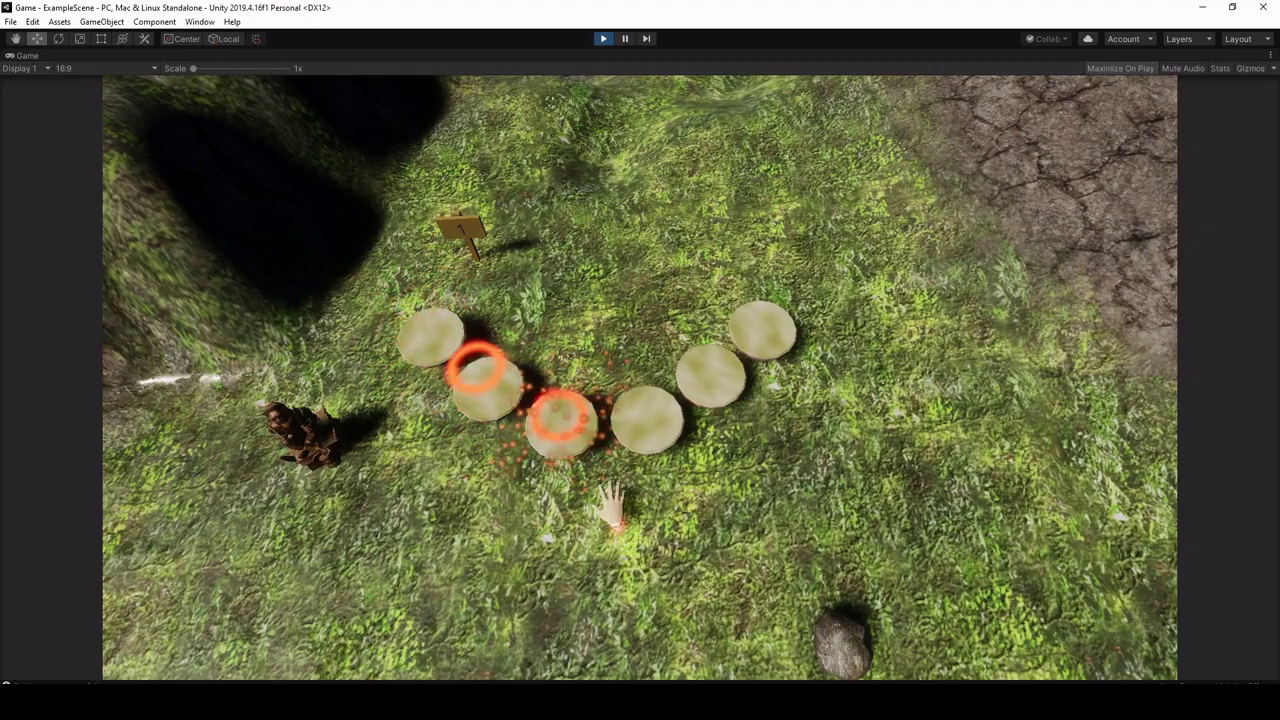
Activate three stepping stones with the hand cursor, lighting their rings to bring the sign count to 3.
left_click(478, 372)
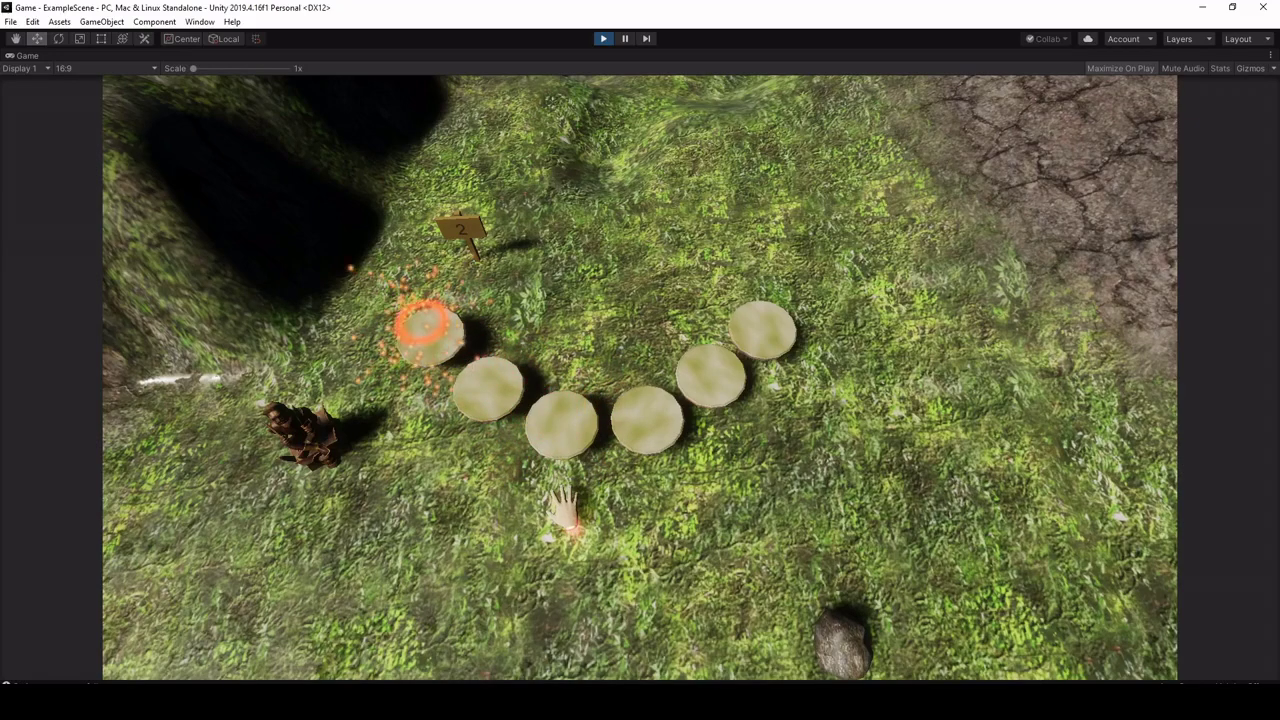
left_click(425, 330)
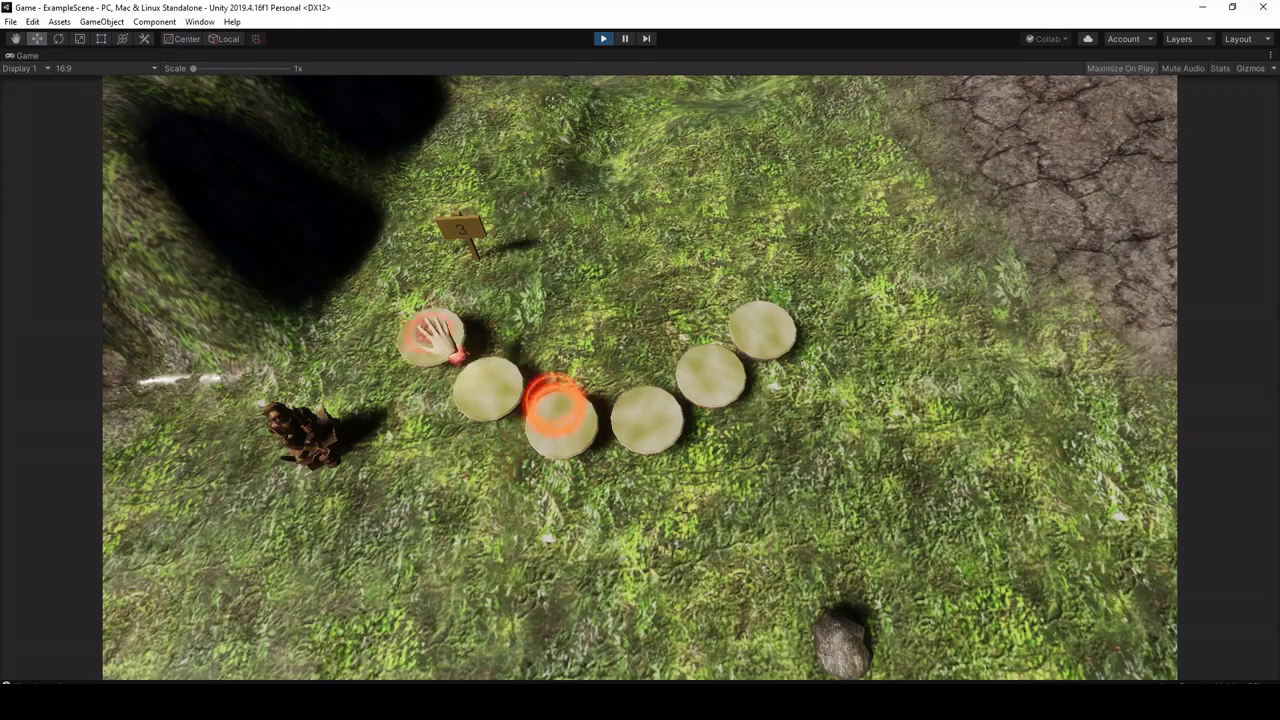
left_click(432, 335)
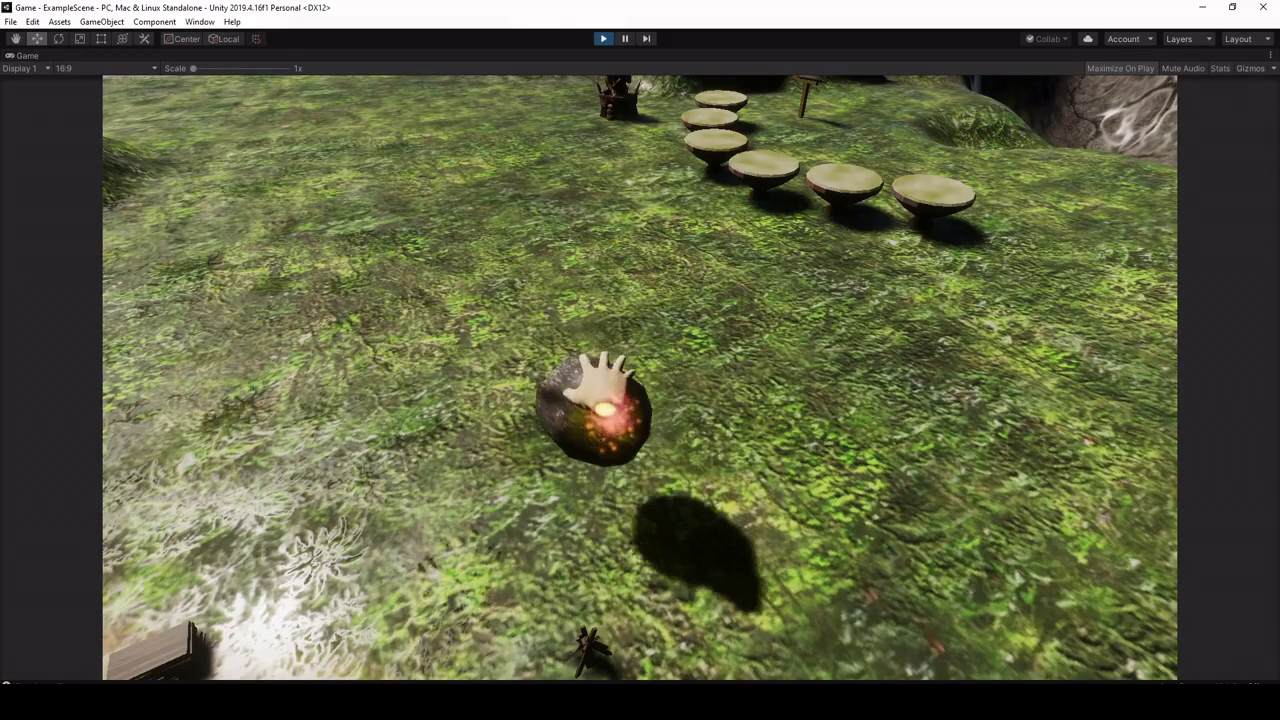
Drag the glowing rock toward the upper left and release it onto the grass past the stones.
left_click_drag(600, 385, 543, 286)
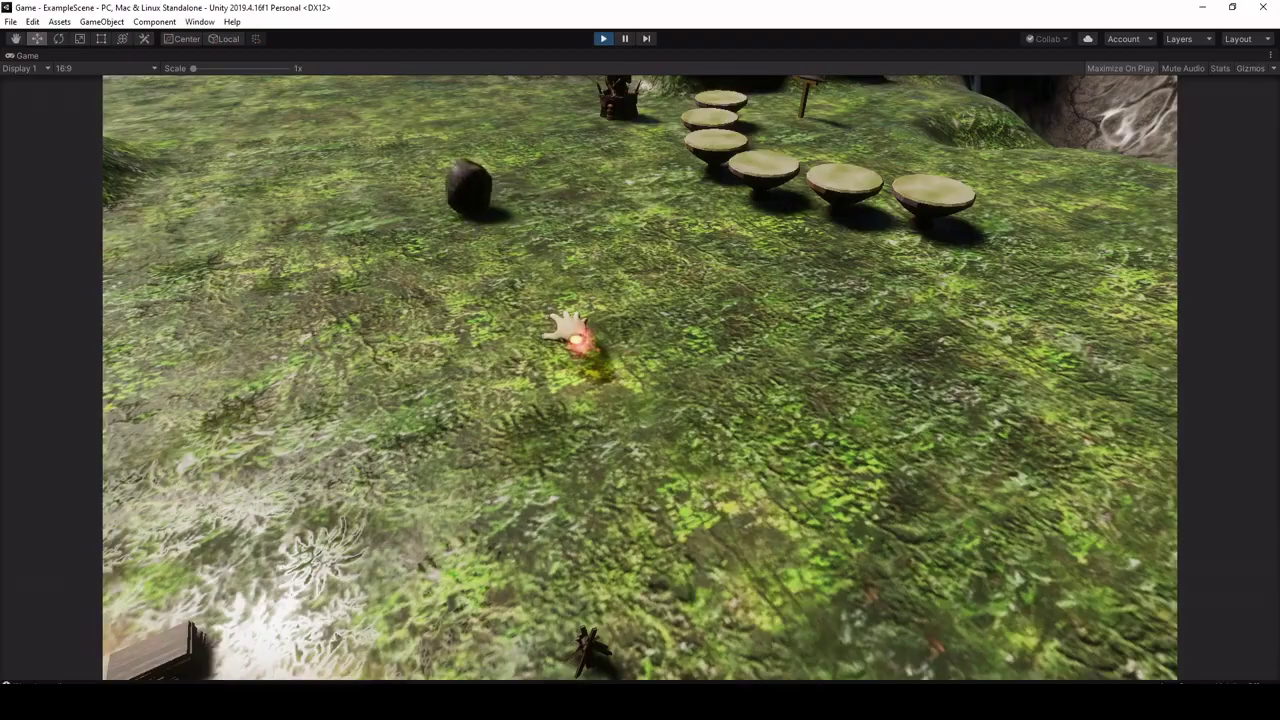